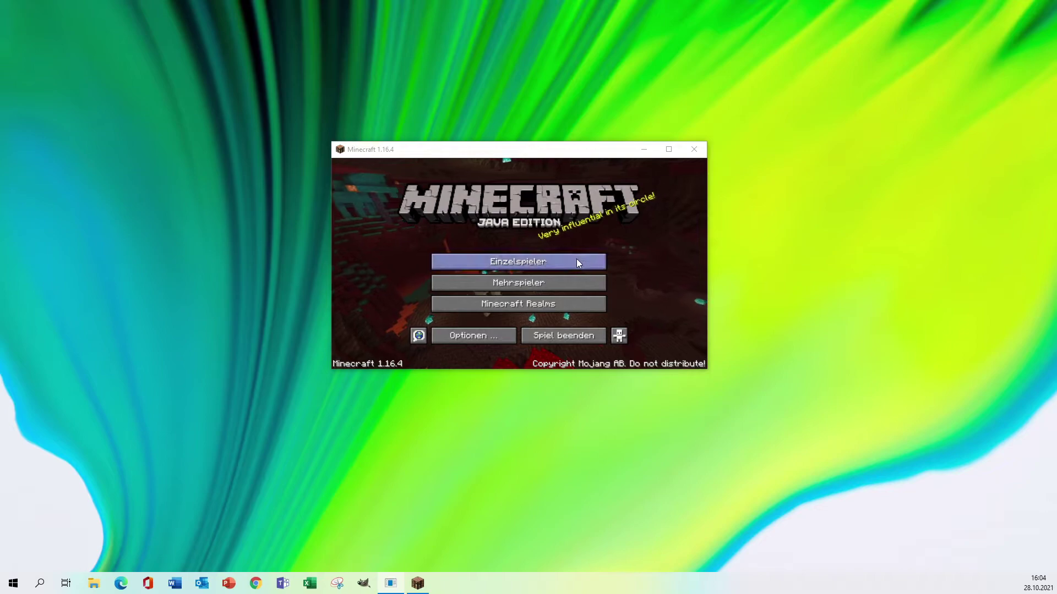
# Step: Create a new single-player world named Emailwelt with the game mode set to Hardcore
pyautogui.click(579, 263)
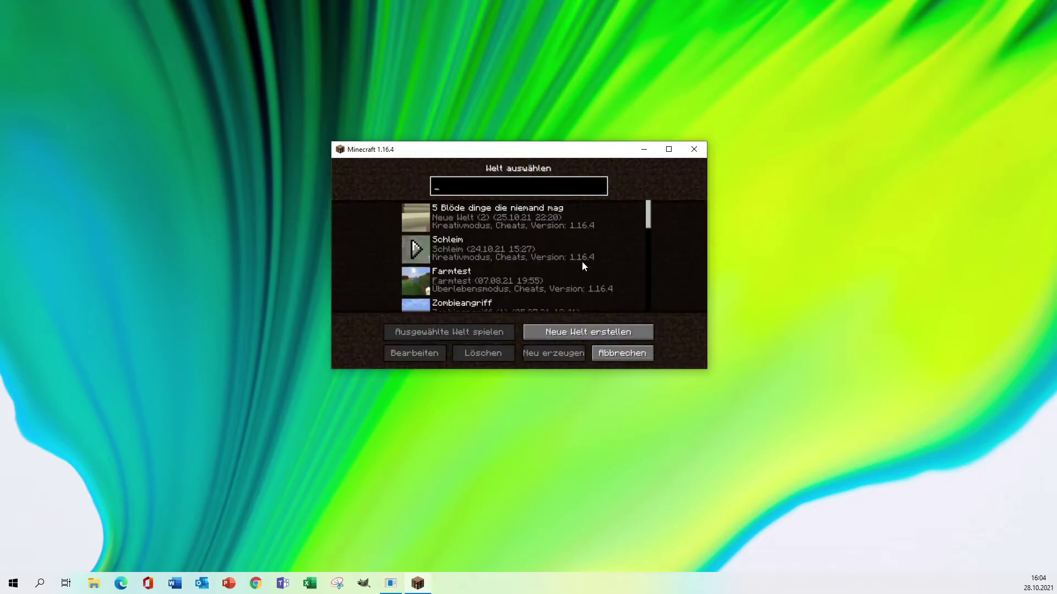
pyautogui.click(589, 331)
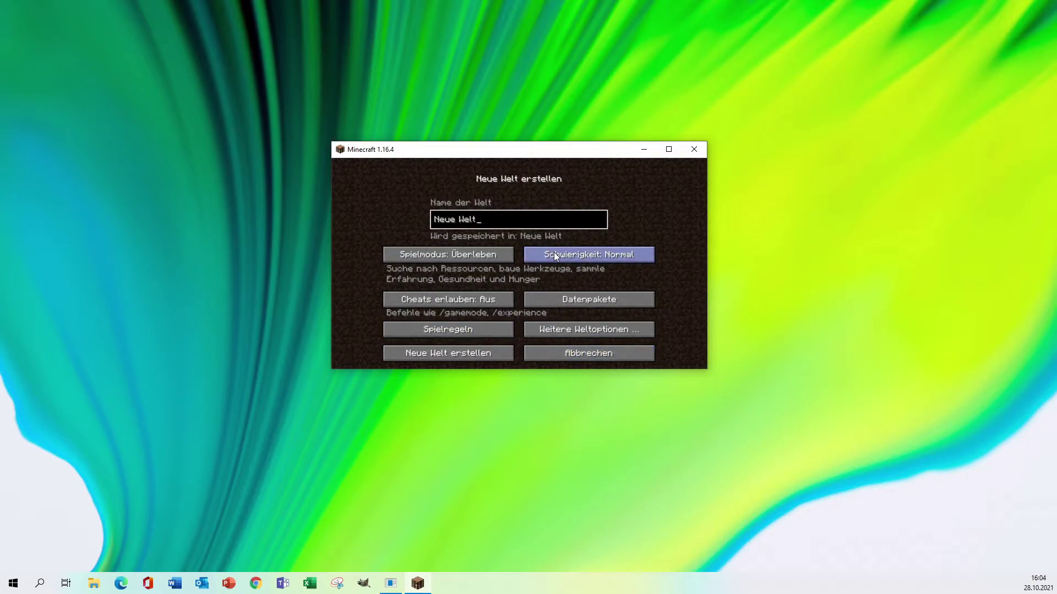
pyautogui.hotkey('ctrl', 'a')
pyautogui.press('BackSpace')
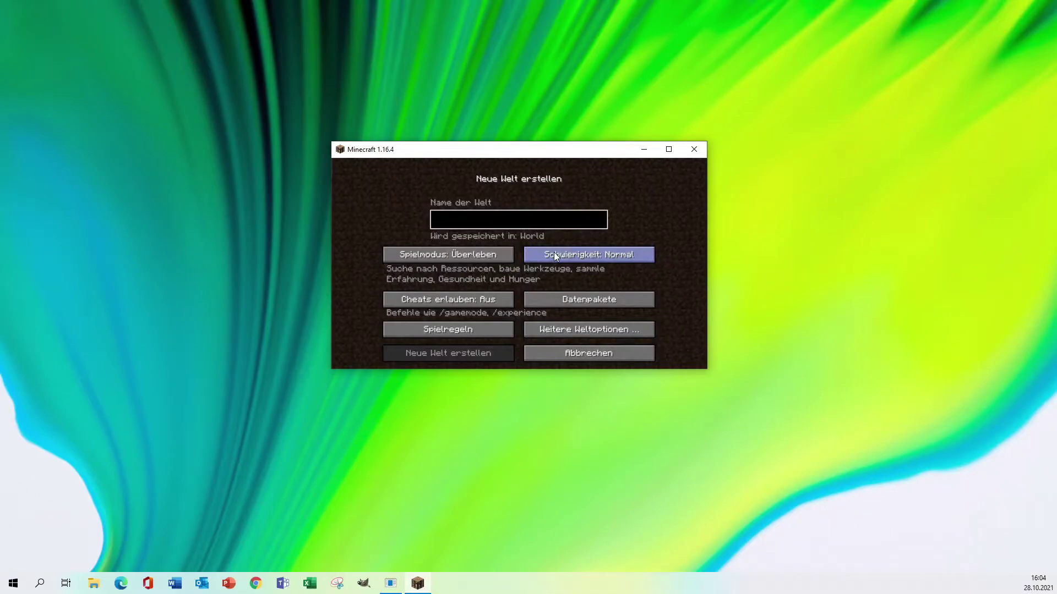
pyautogui.write('Emailwelt')
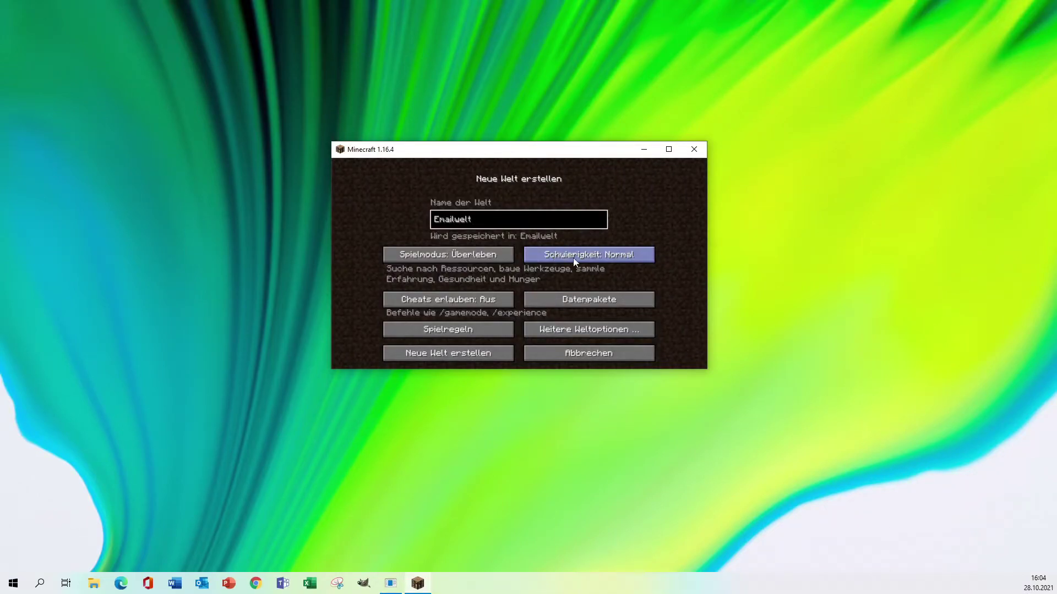
pyautogui.click(481, 258)
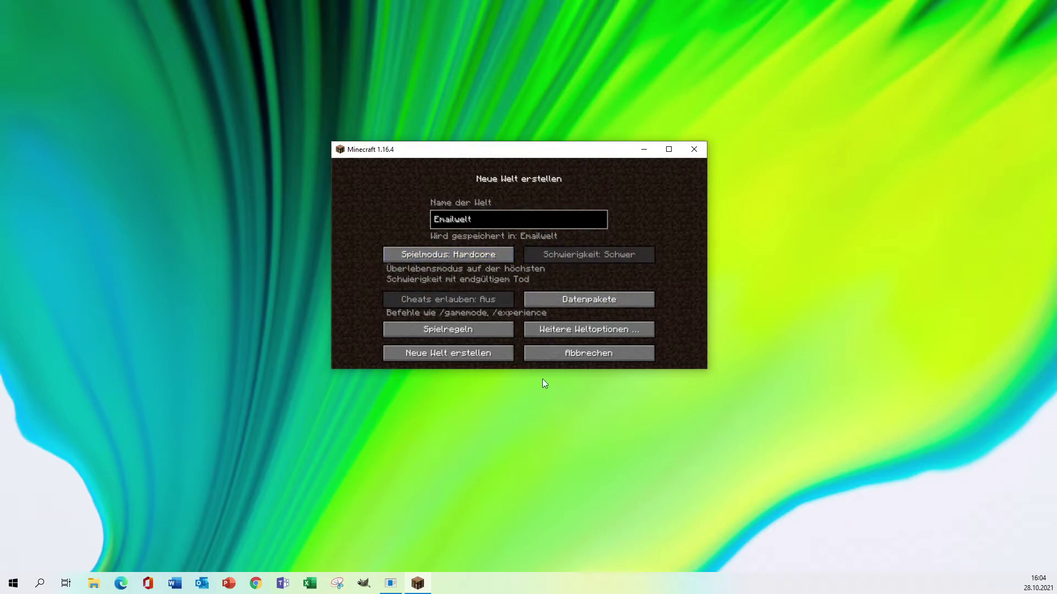
pyautogui.click(466, 358)
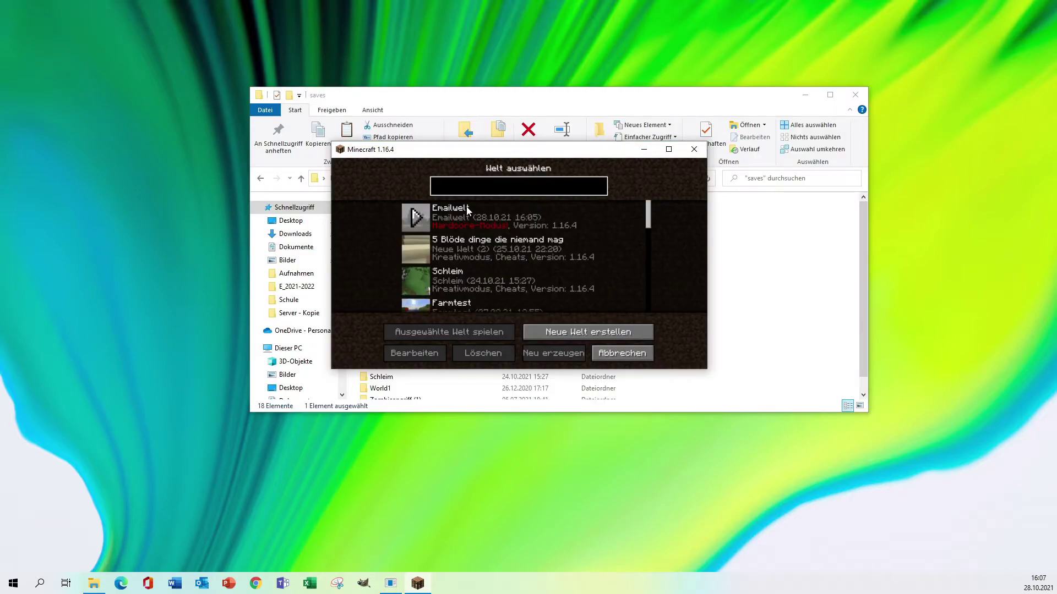
# Step: Close the saves folder window and create a backup copy of the Emailwelt world
pyautogui.click(471, 212)
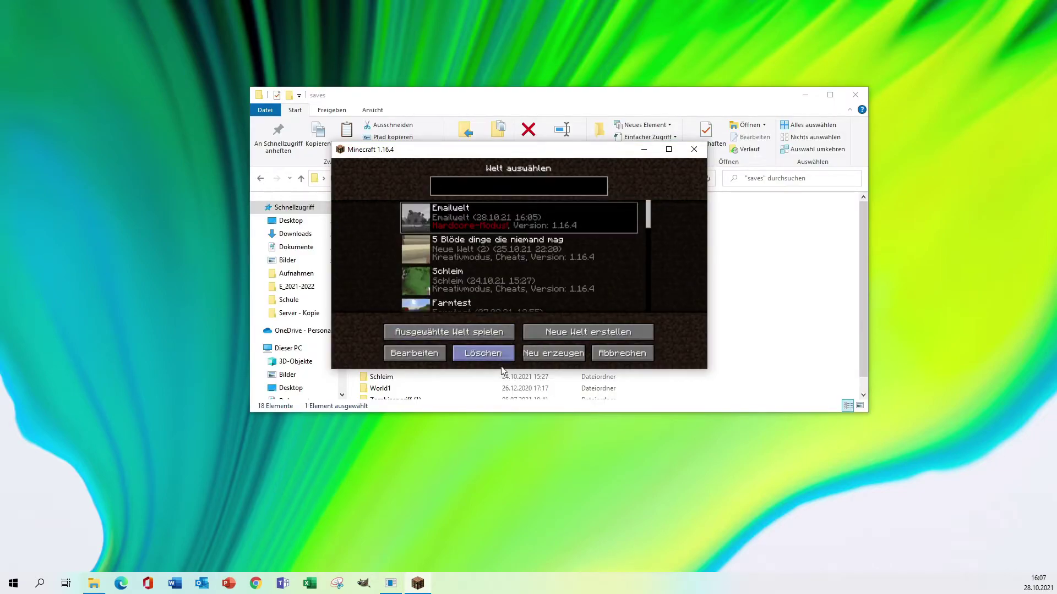
pyautogui.click(417, 354)
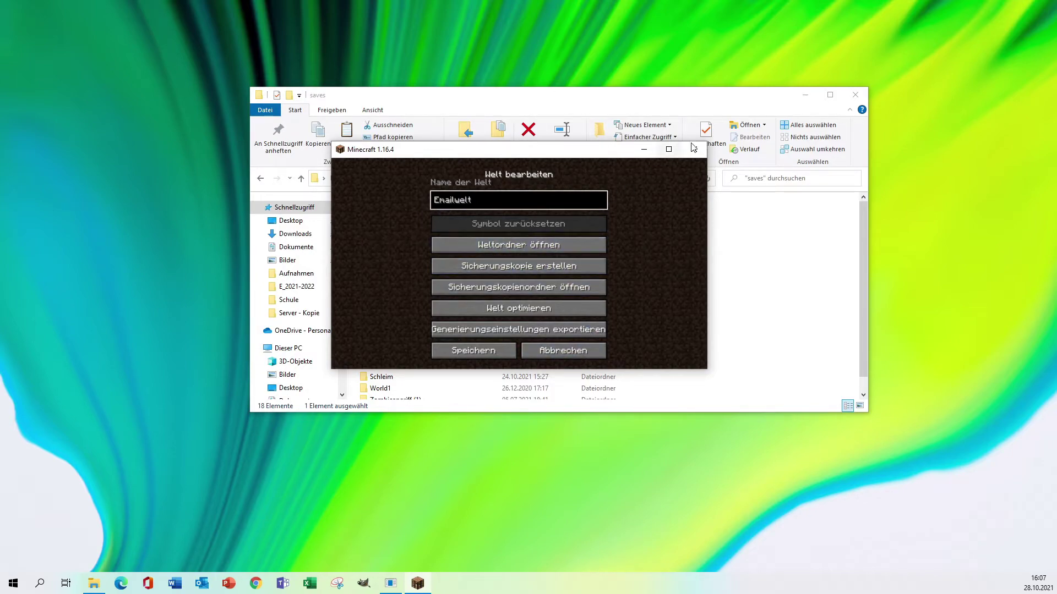
pyautogui.click(855, 96)
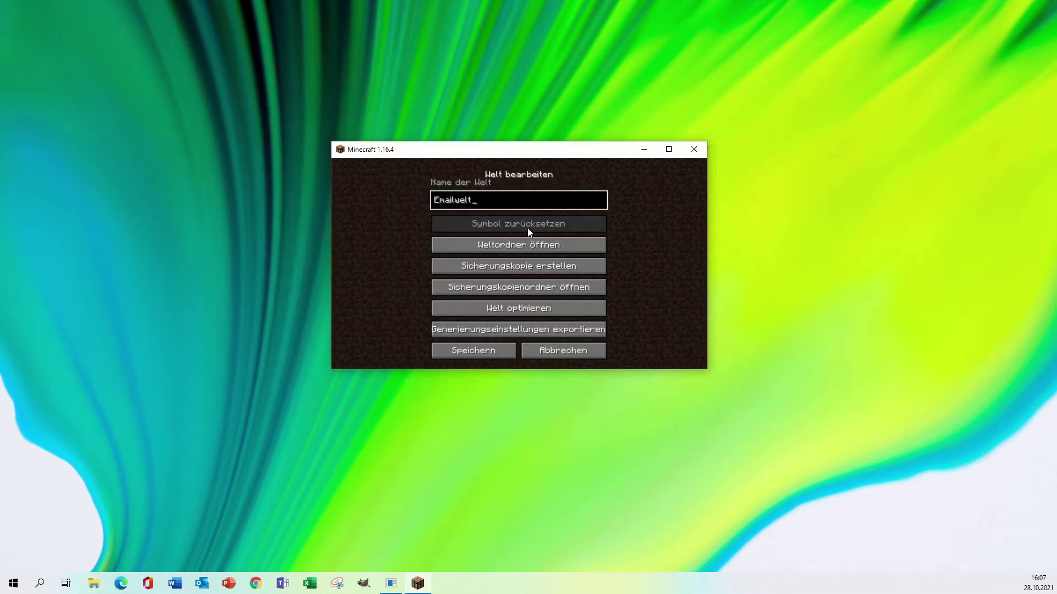
pyautogui.click(532, 269)
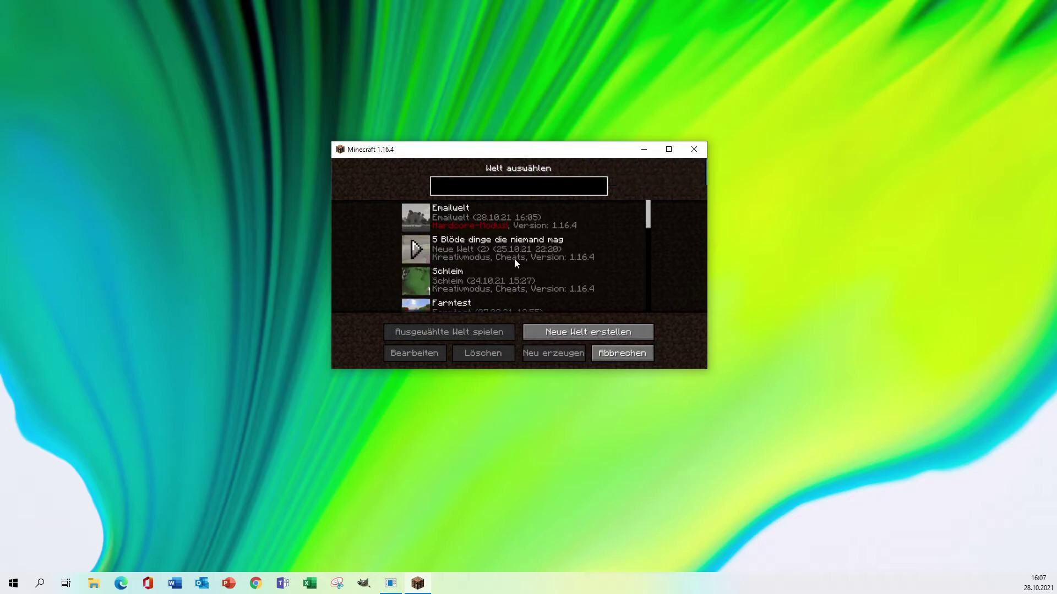
# Step: Open the backups folder from the edit settings of the Emailwelt world
pyautogui.click(456, 216)
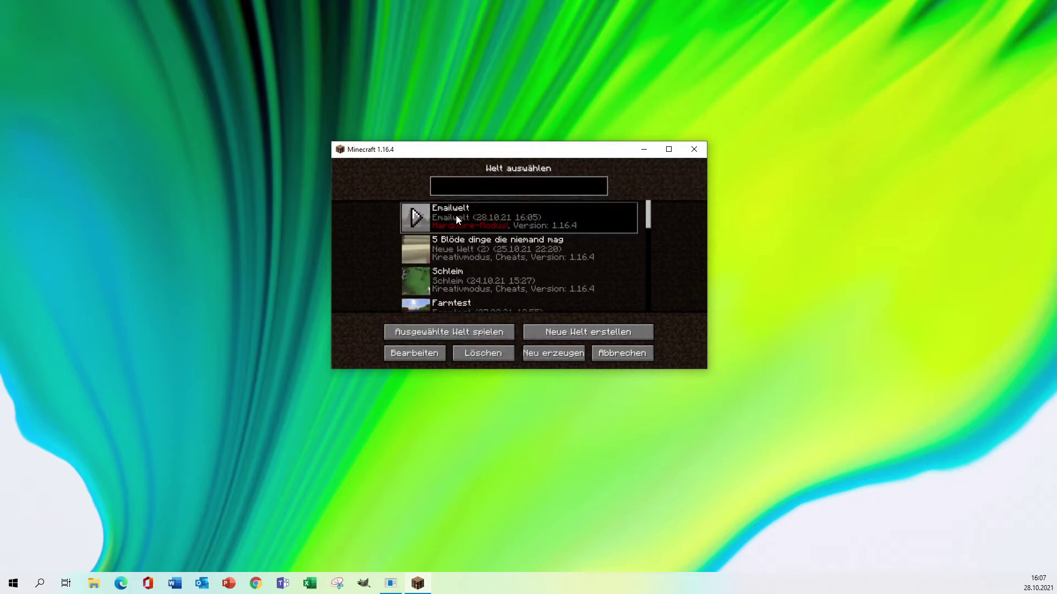
pyautogui.click(440, 355)
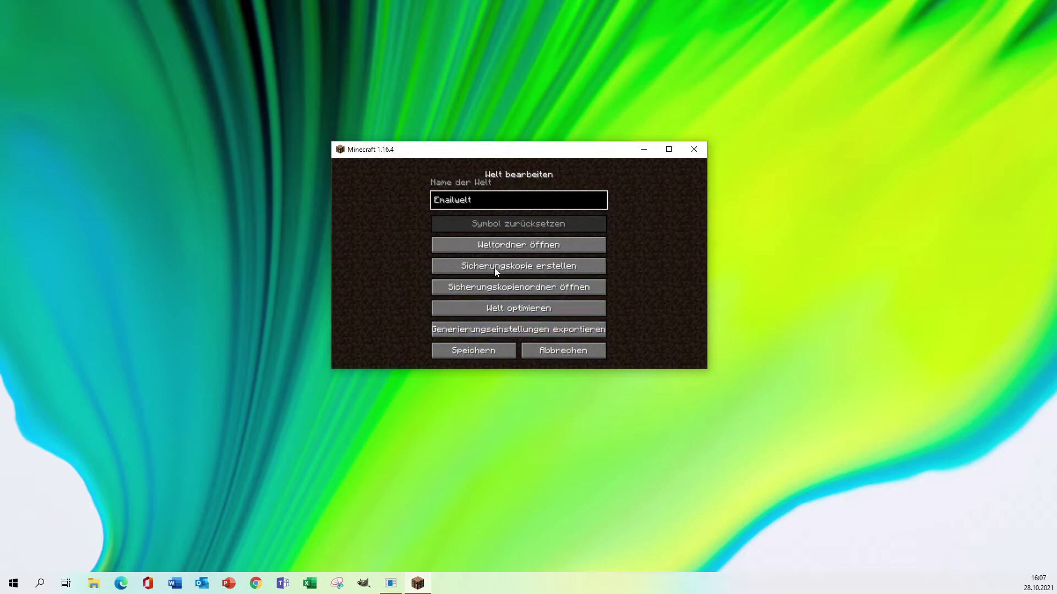
pyautogui.click(540, 289)
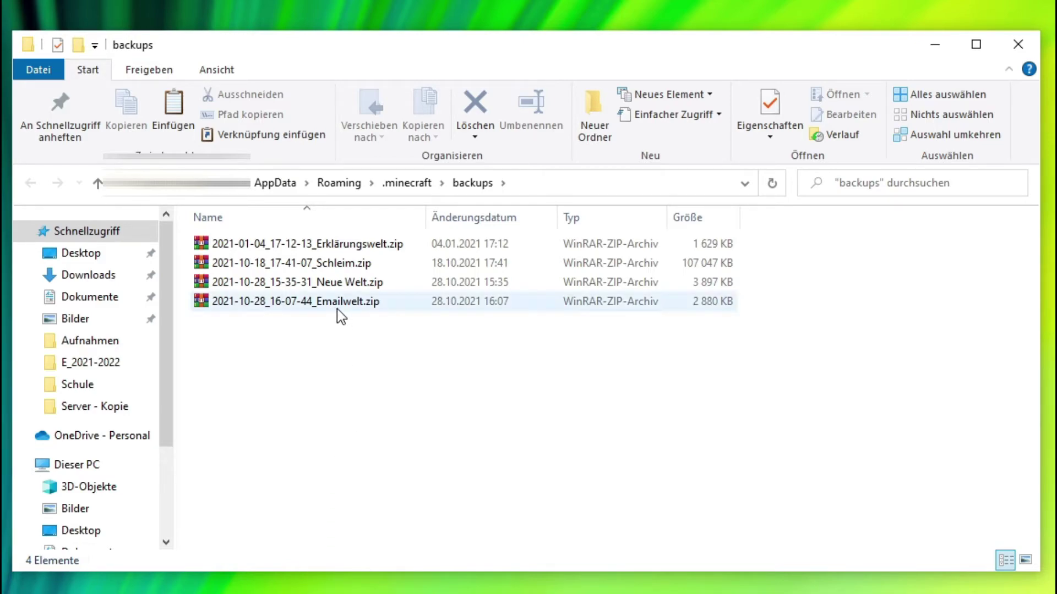
# Step: Switch back to Minecraft, leave the world's edit settings and delete the Emailwelt world
pyautogui.hotkey('alt', 'Tab')
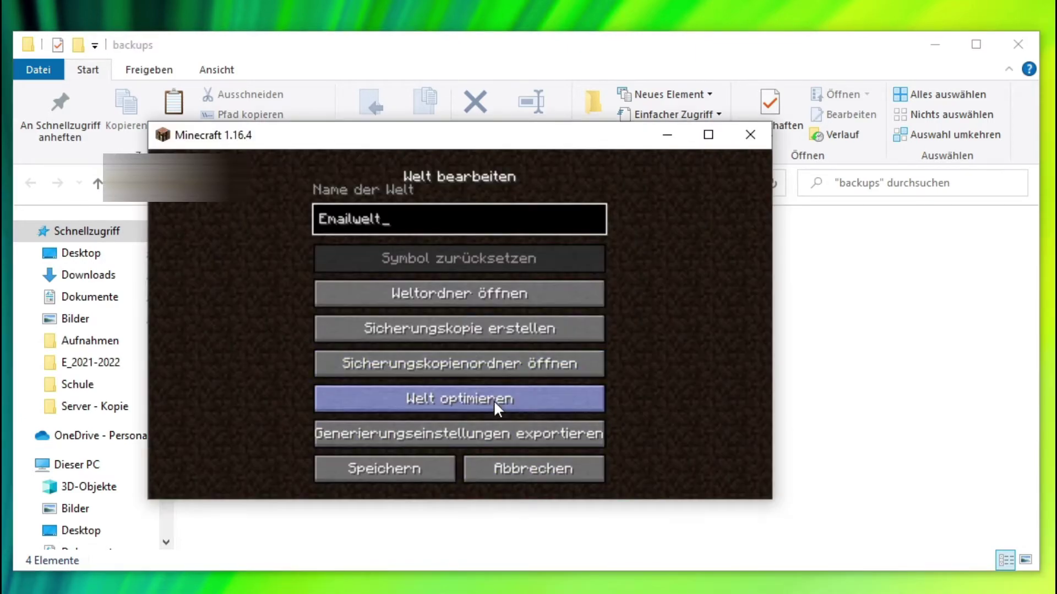
pyautogui.click(499, 468)
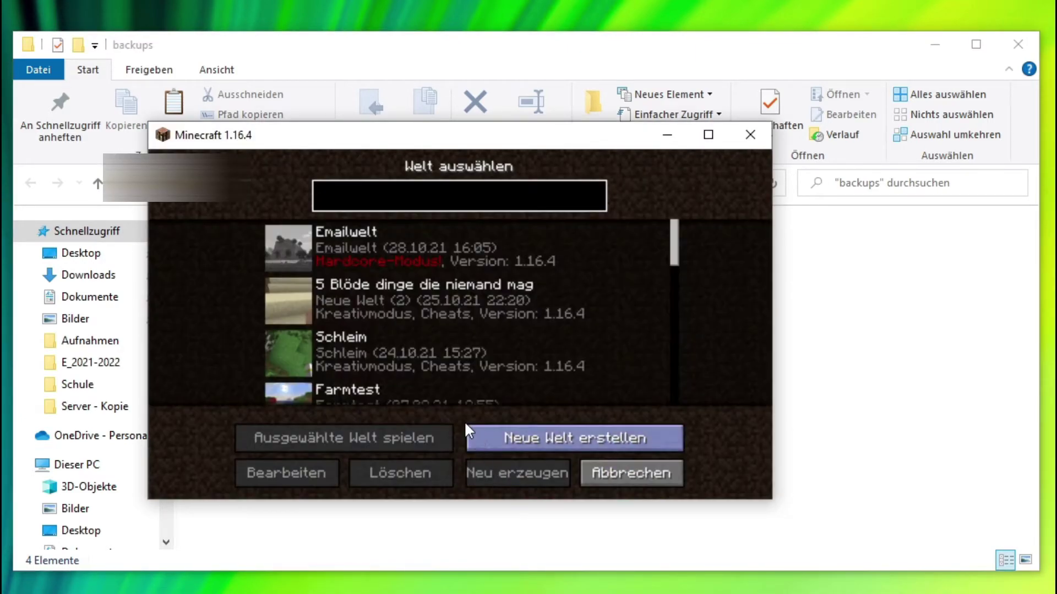
pyautogui.click(372, 253)
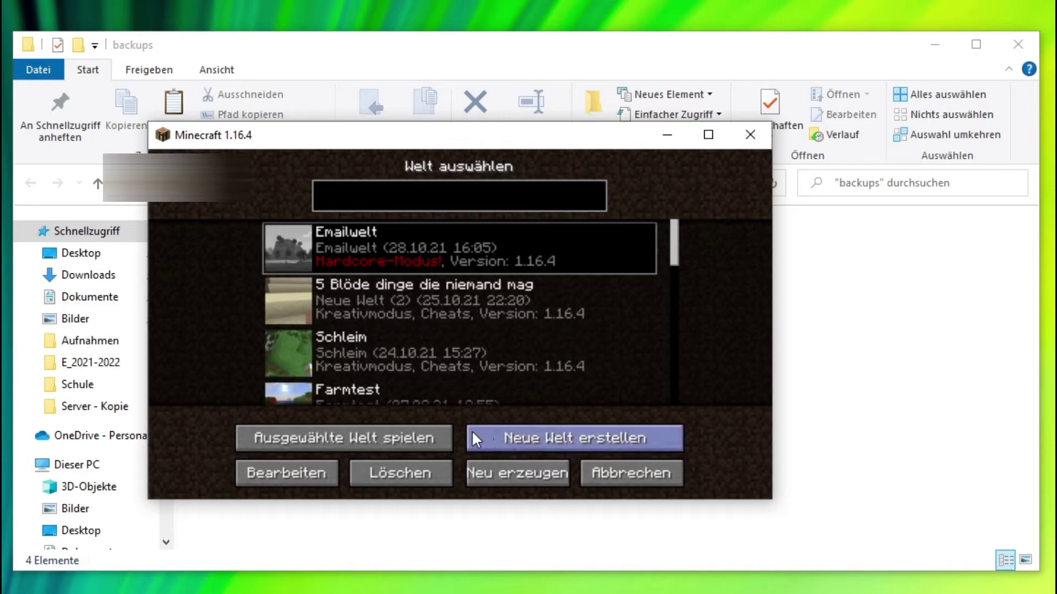
pyautogui.click(424, 472)
pyautogui.click(478, 365)
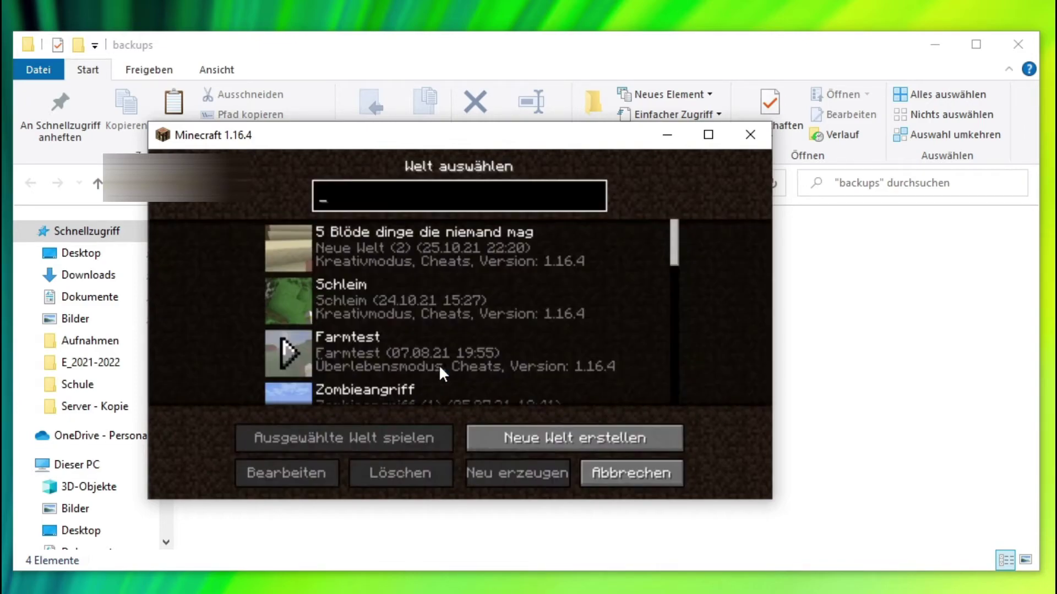
# Step: Show where the backups folder sits inside .minecraft in File Explorer, and check Minecraft's world list for Emailwelt
pyautogui.click(806, 347)
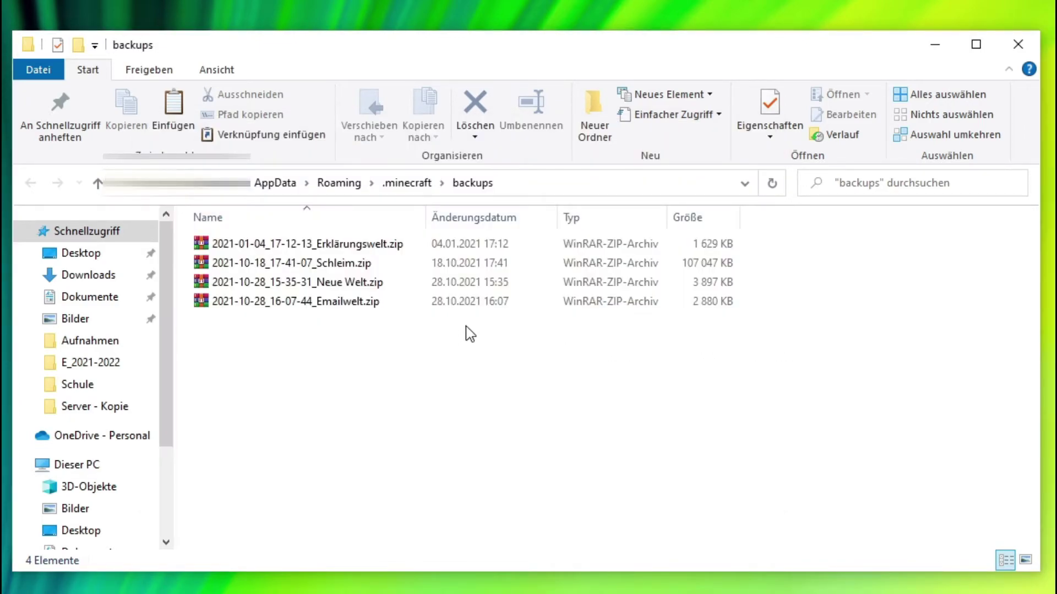
pyautogui.click(407, 182)
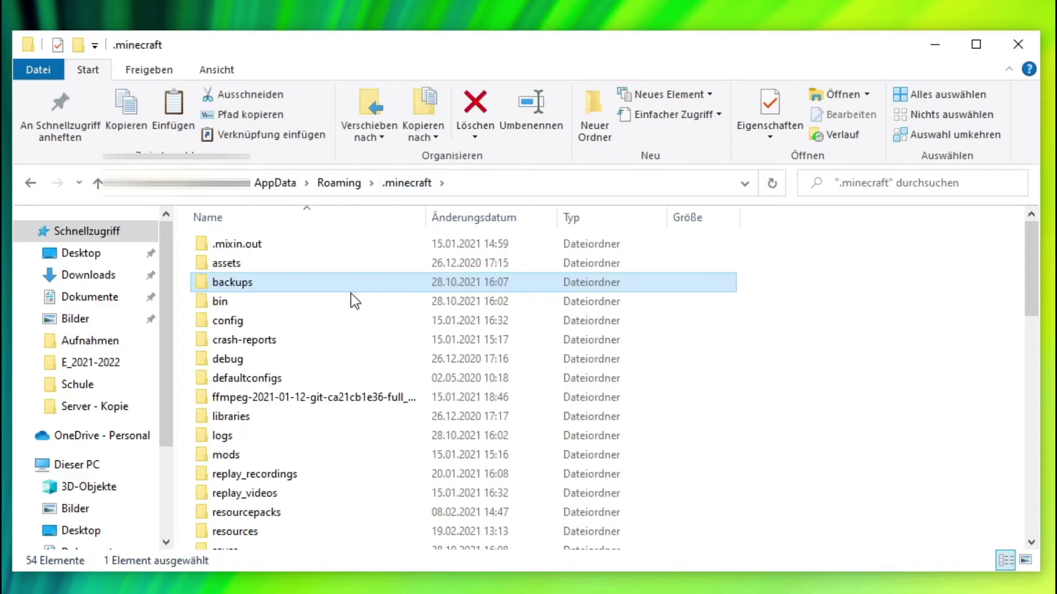
pyautogui.doubleClick(277, 283)
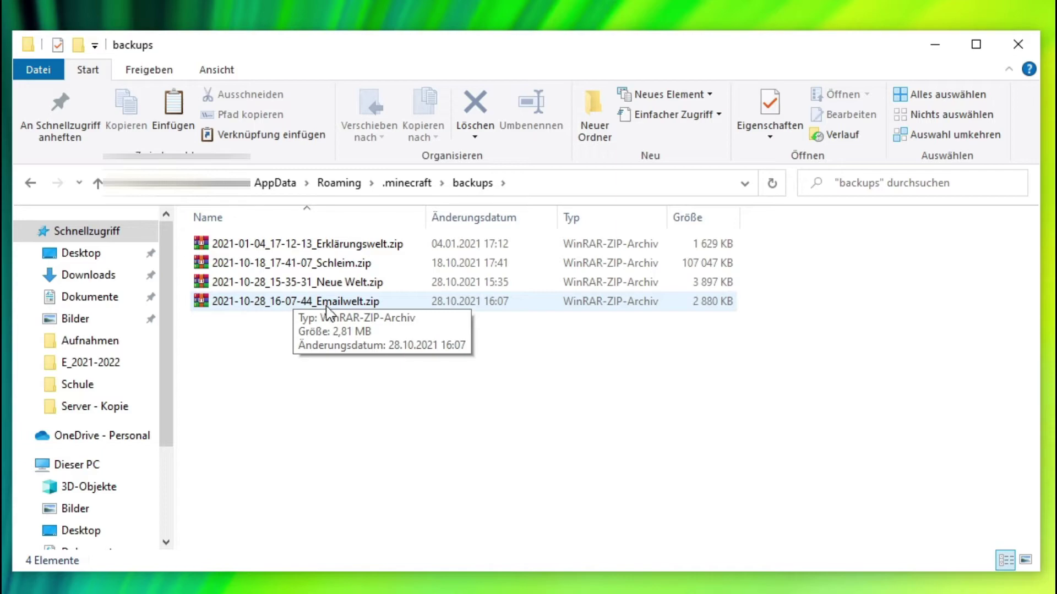
pyautogui.hotkey('alt', 'Tab')
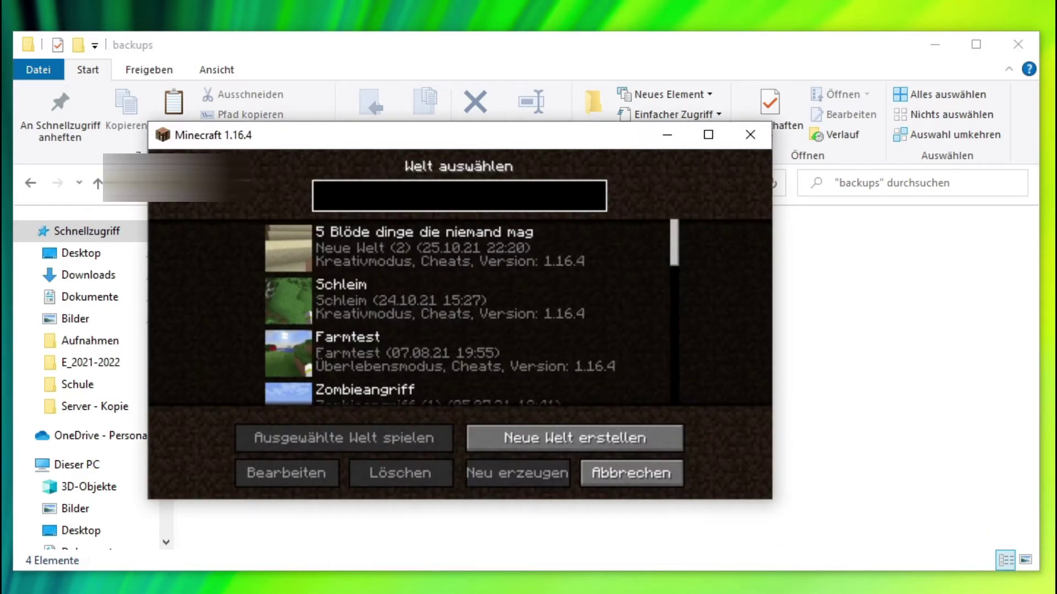
pyautogui.scroll(-10, 434, 257)
pyautogui.scroll(10, 518, 303)
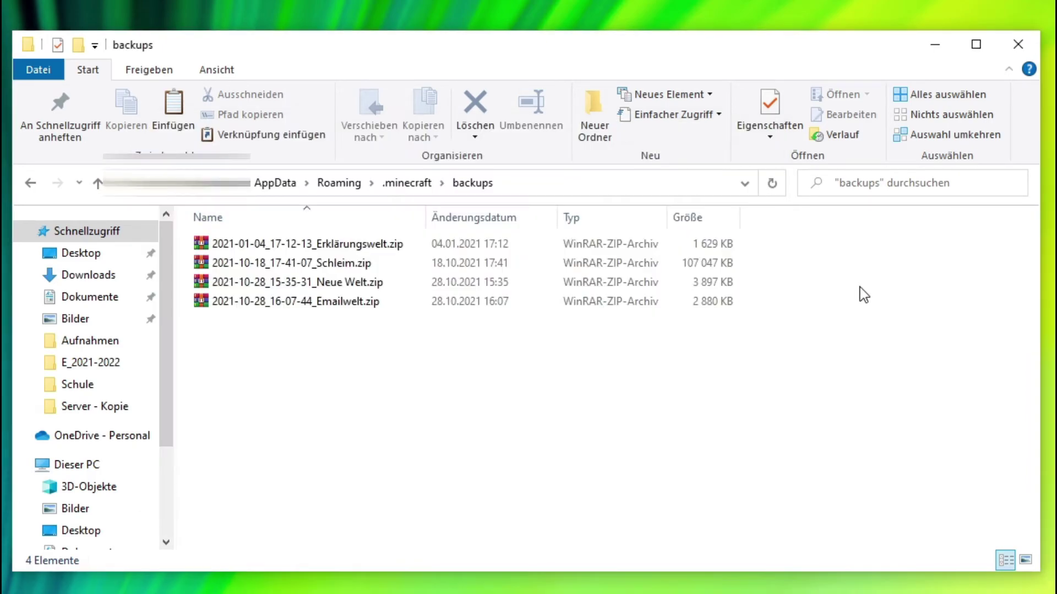
pyautogui.click(860, 287)
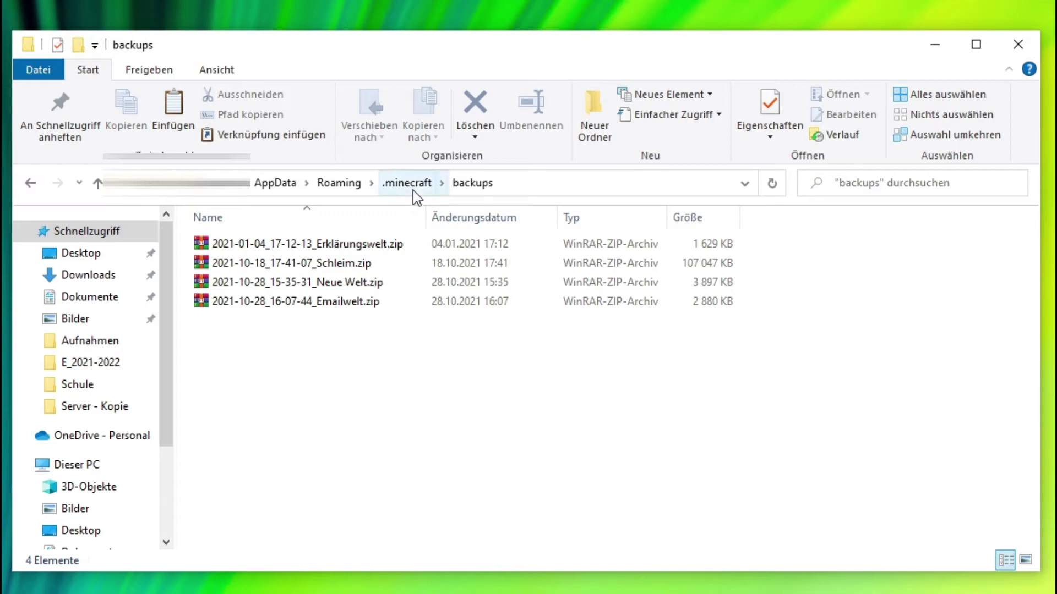
# Step: Extract 2021-10-28_16-07-44_Emailwelt.zip directly into the backups folder and inspect the contents of the extracted Emailwelt folder
pyautogui.click(341, 304)
pyautogui.rightClick(341, 304)
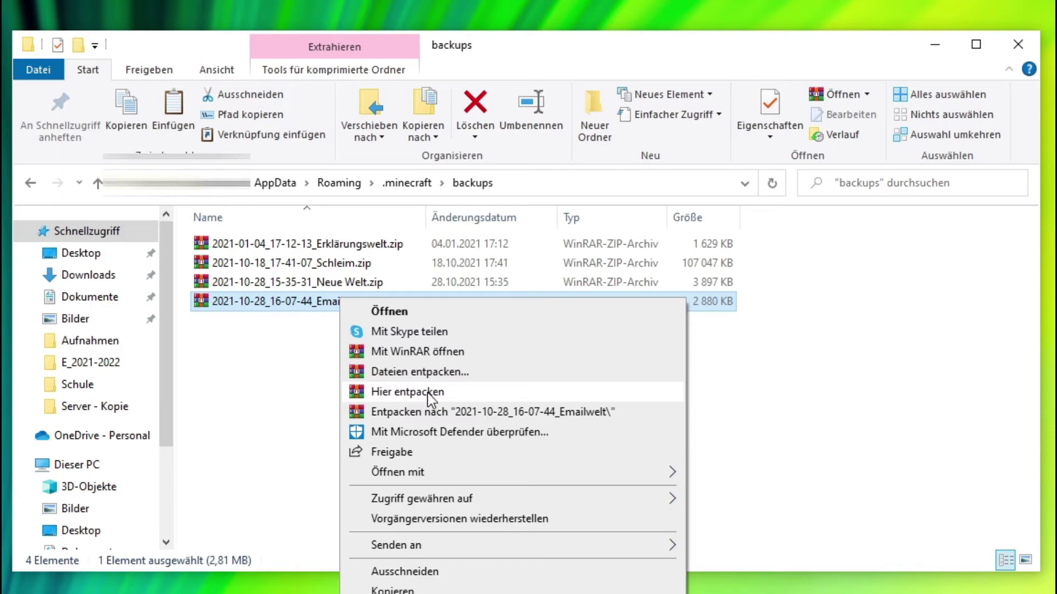
pyautogui.click(407, 391)
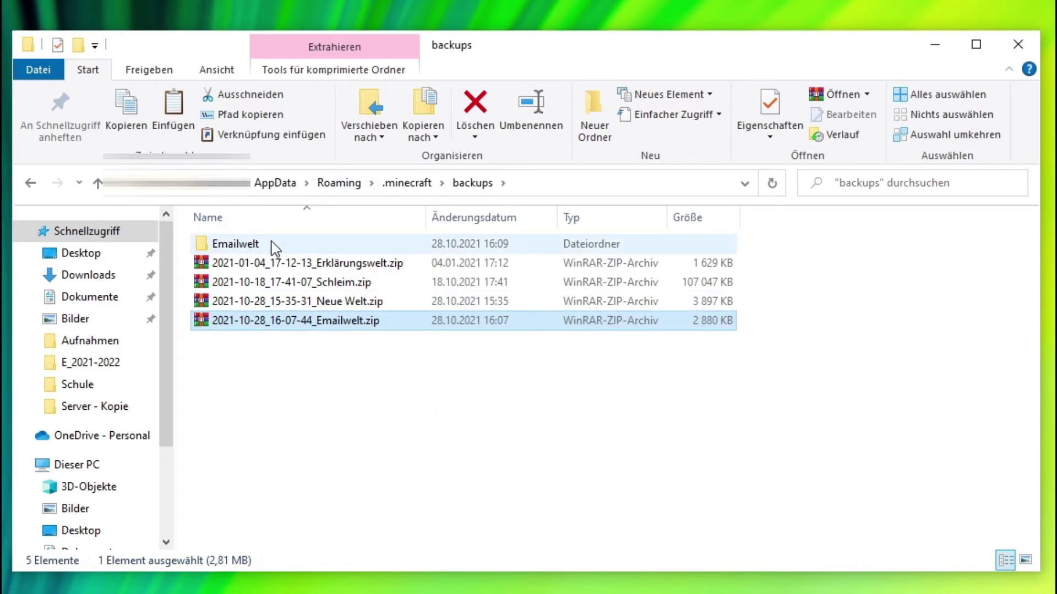
pyautogui.doubleClick(277, 252)
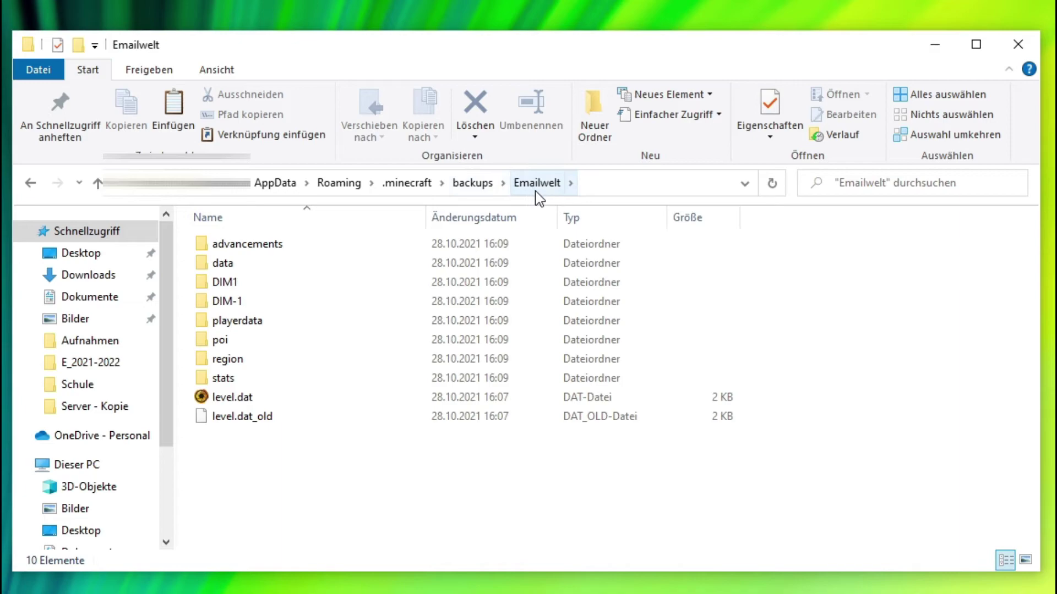
pyautogui.click(470, 182)
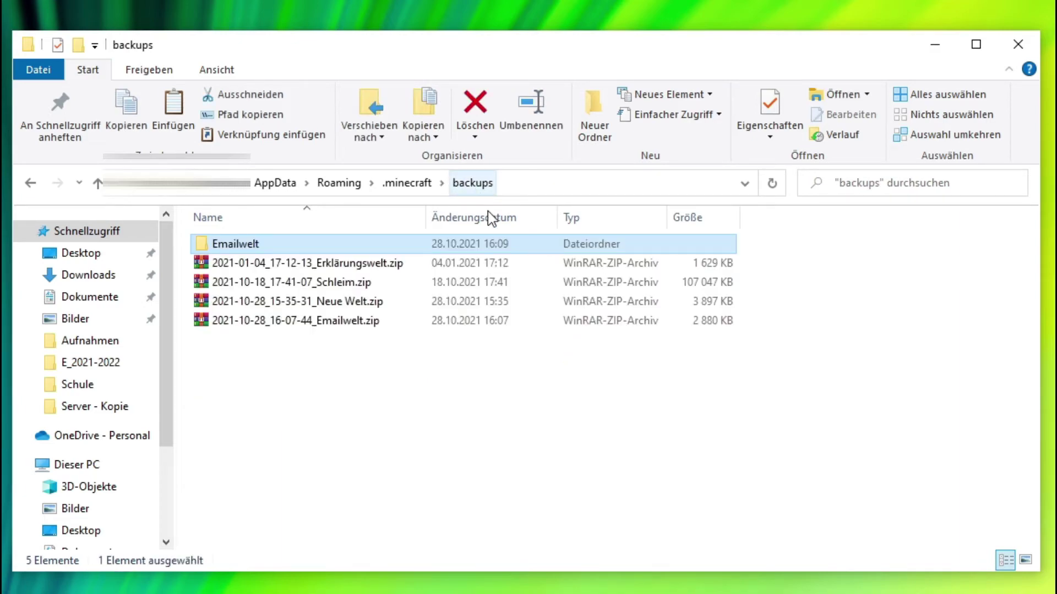
# Step: Extract the same Emailwelt archive into its own folder 2021-10-28_16-07-44_Emailwelt and look inside it
pyautogui.rightClick(332, 325)
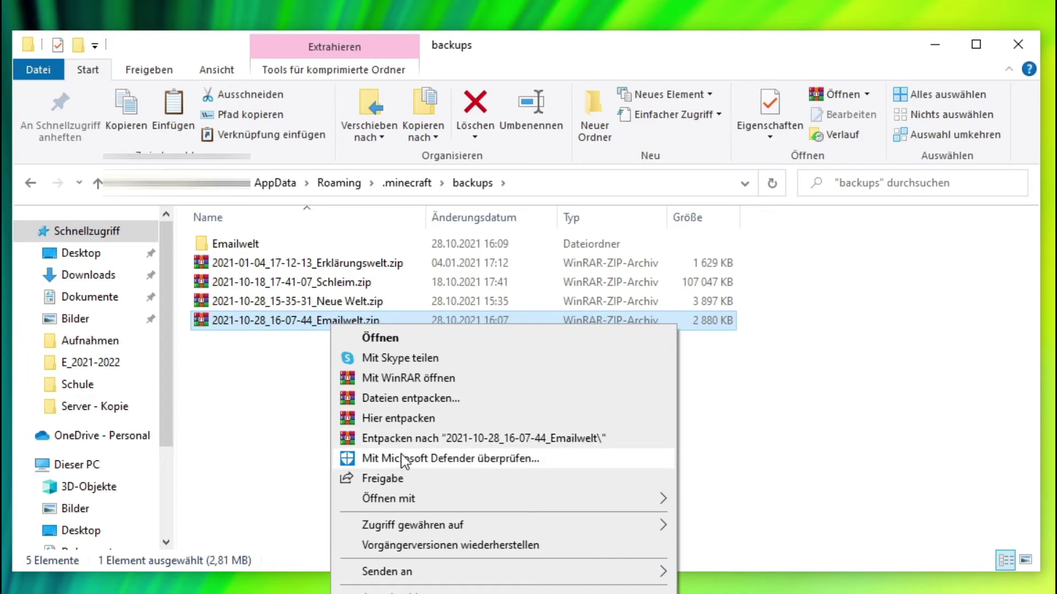
pyautogui.click(395, 442)
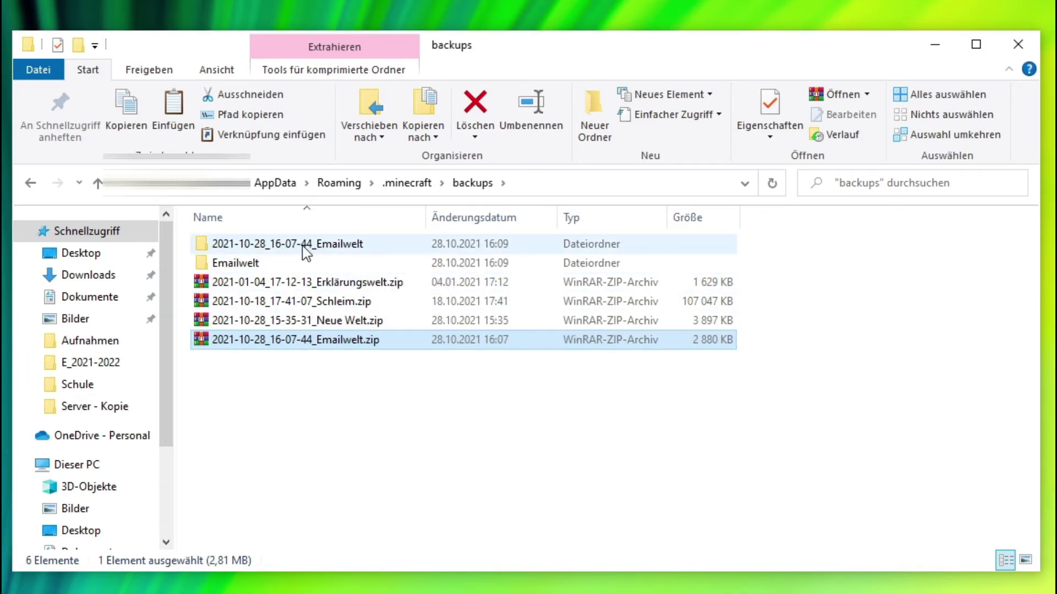
pyautogui.doubleClick(303, 245)
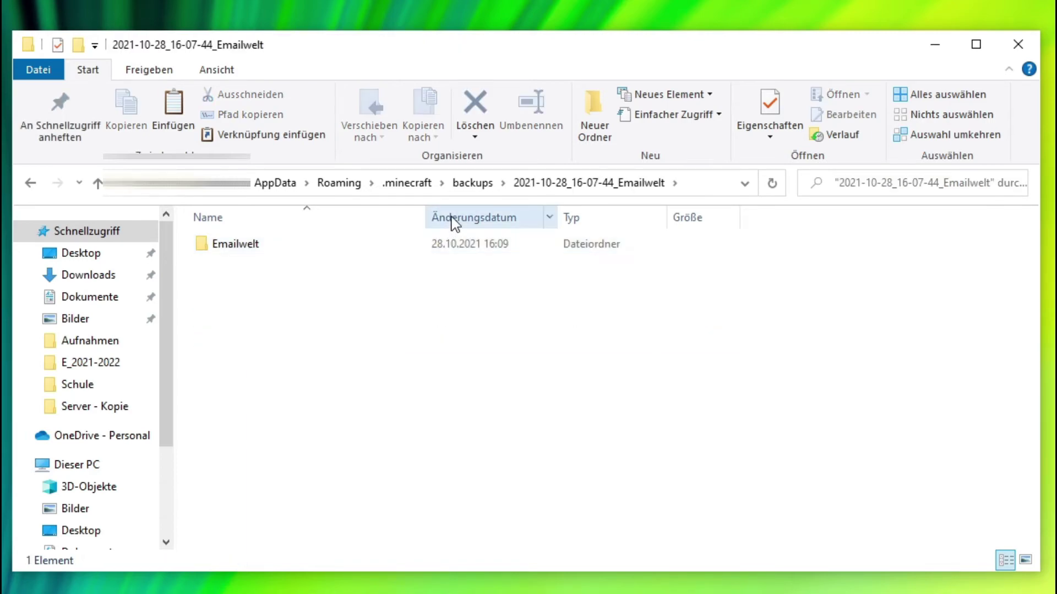
pyautogui.click(476, 188)
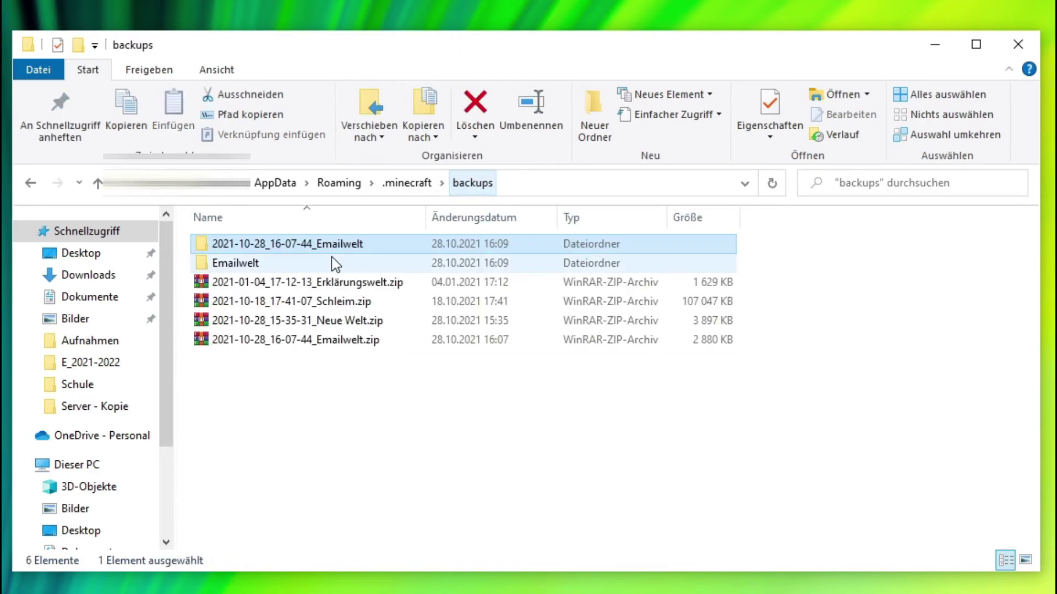
# Step: Delete the extra extracted folder 2021-10-28_16-07-44_Emailwelt from the backups folder
pyautogui.rightClick(264, 246)
pyautogui.press('Escape')
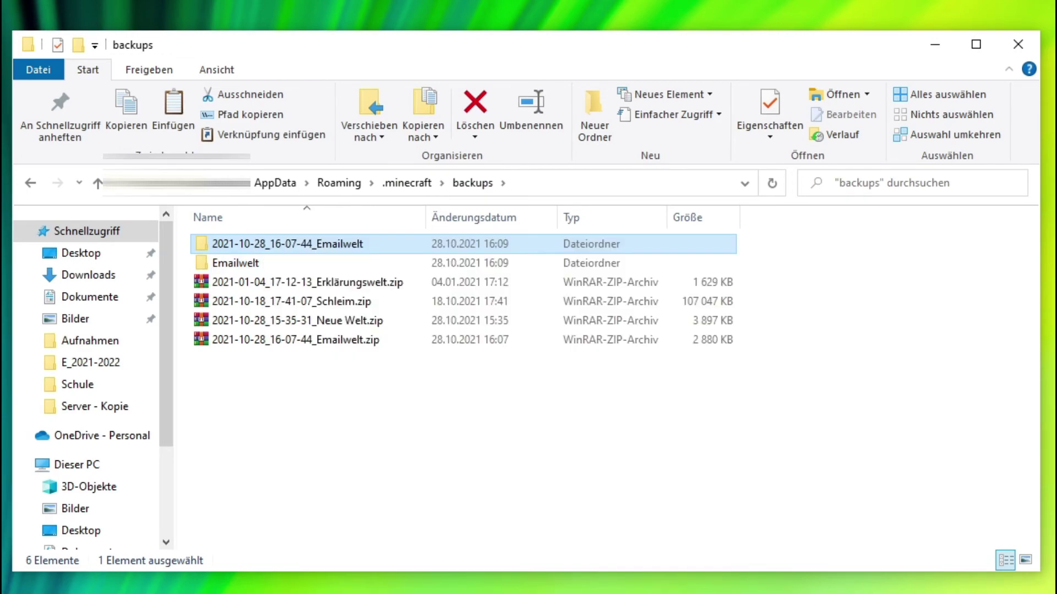
pyautogui.press('Delete')
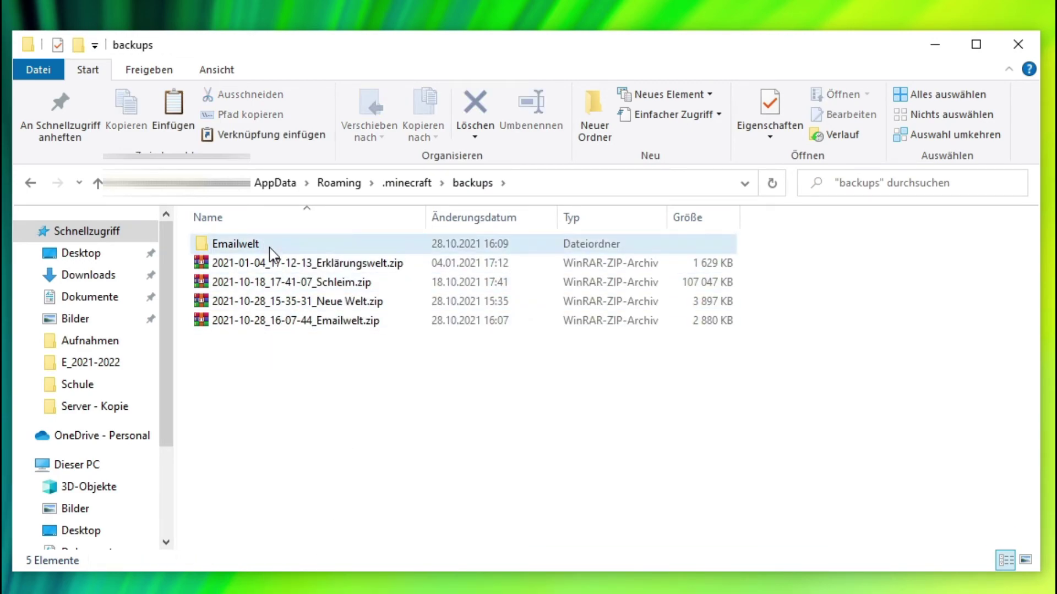
# Step: Move the extracted Emailwelt folder out of backups by cutting it and pasting it into the saves folder inside .minecraft
pyautogui.click(270, 248)
pyautogui.rightClick(270, 251)
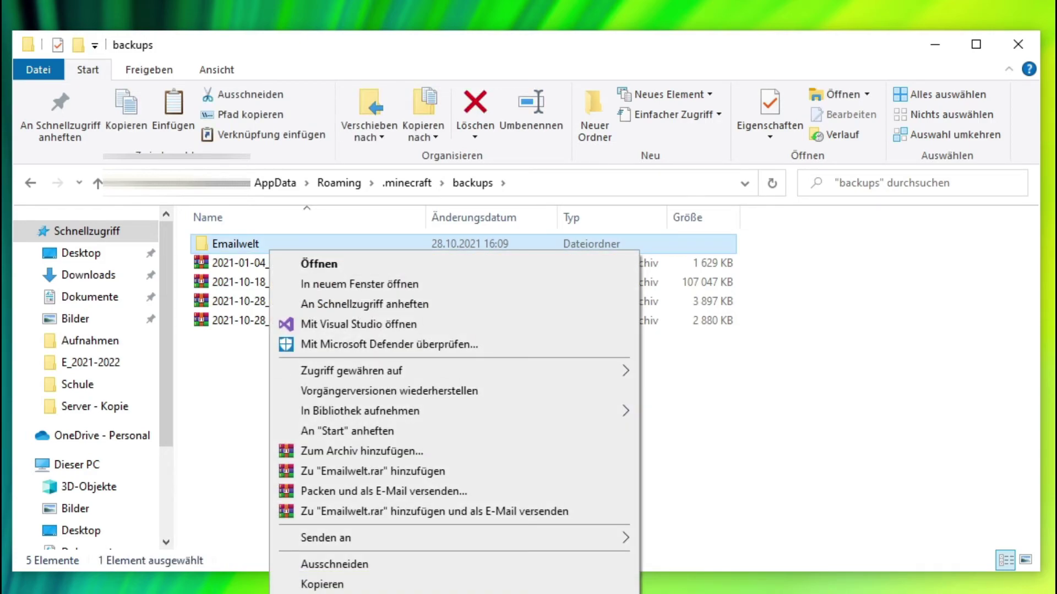
pyautogui.click(357, 567)
pyautogui.click(419, 186)
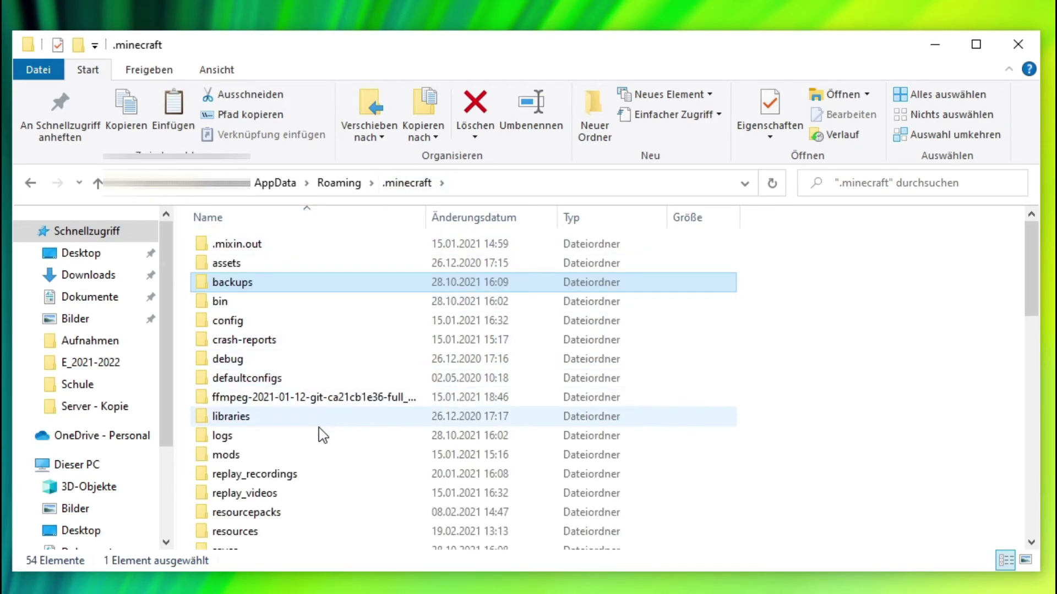
pyautogui.scroll(-4, 318, 437)
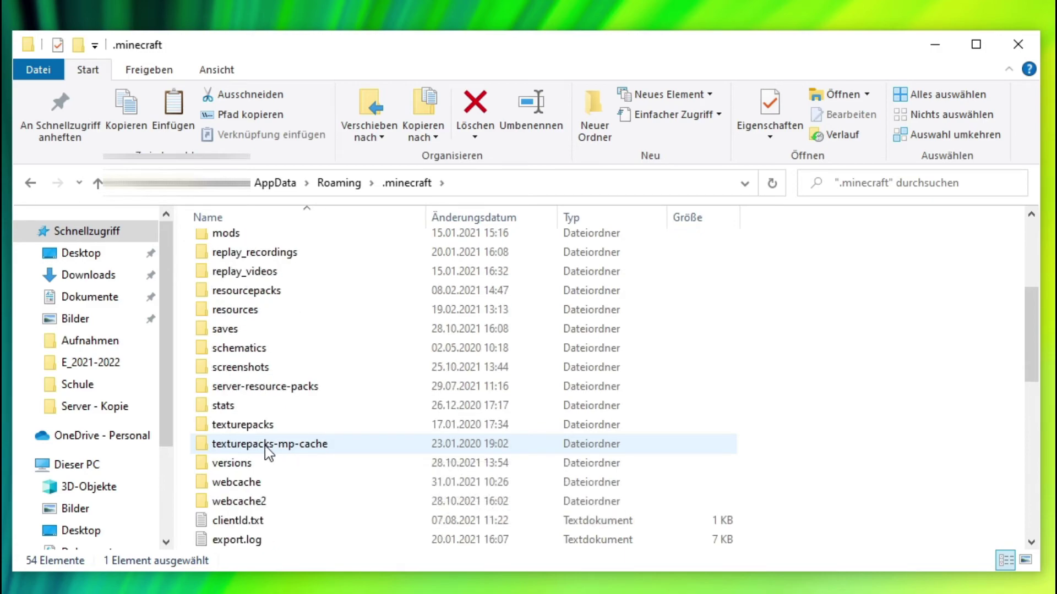
pyautogui.scroll(1, 248, 470)
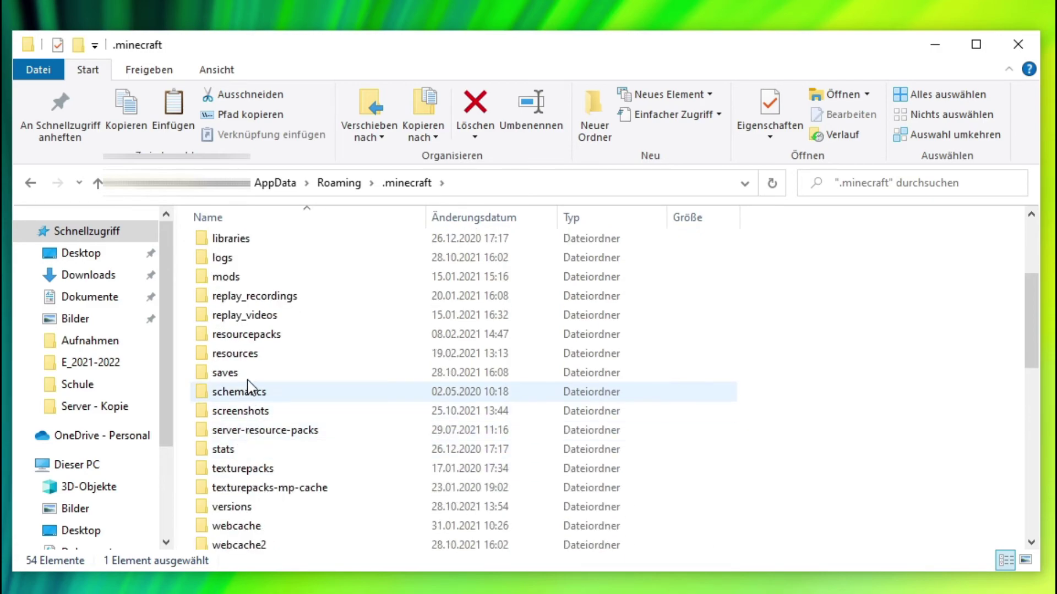
pyautogui.doubleClick(265, 369)
pyautogui.scroll(-1, 330, 380)
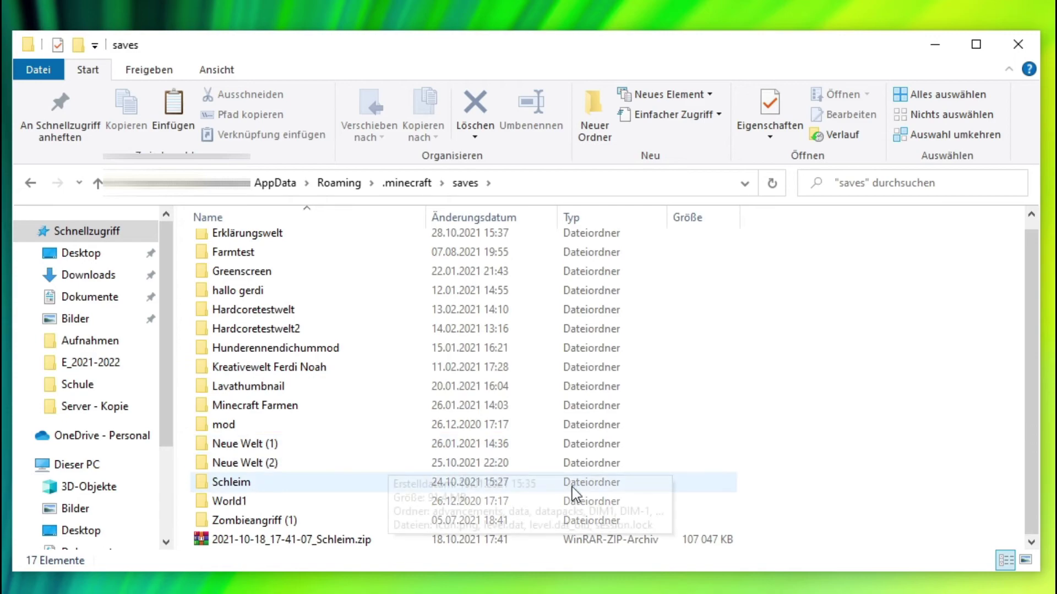
pyautogui.rightClick(798, 546)
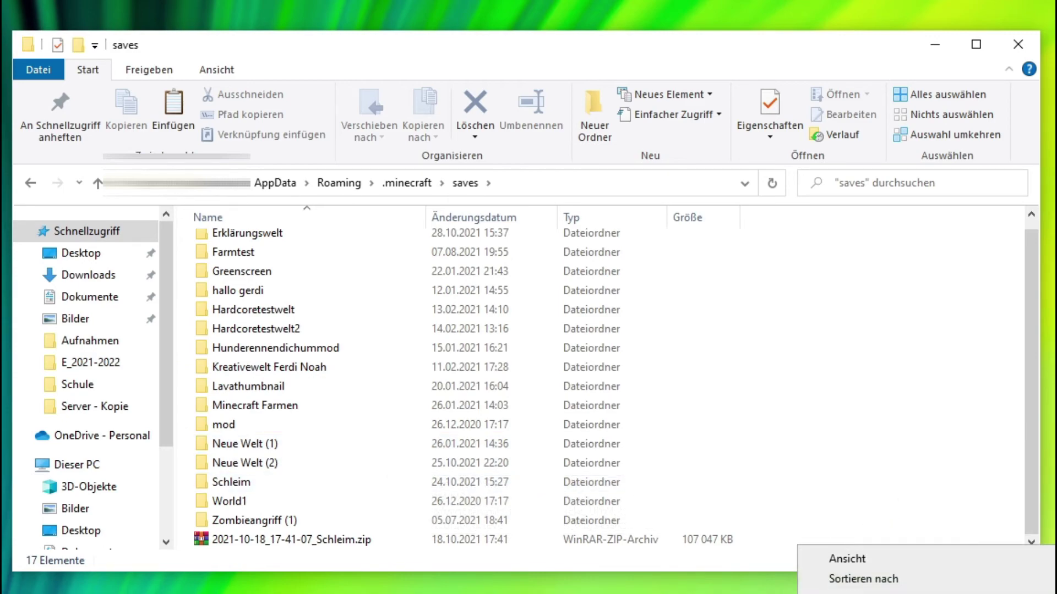
pyautogui.hotkey('ctrl', 'v')
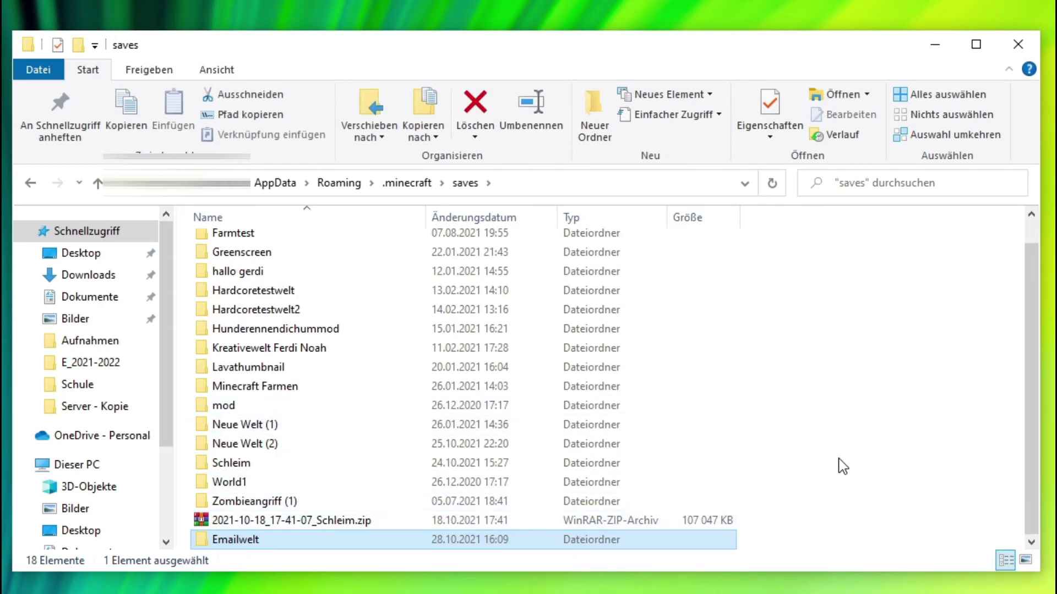
pyautogui.click(893, 514)
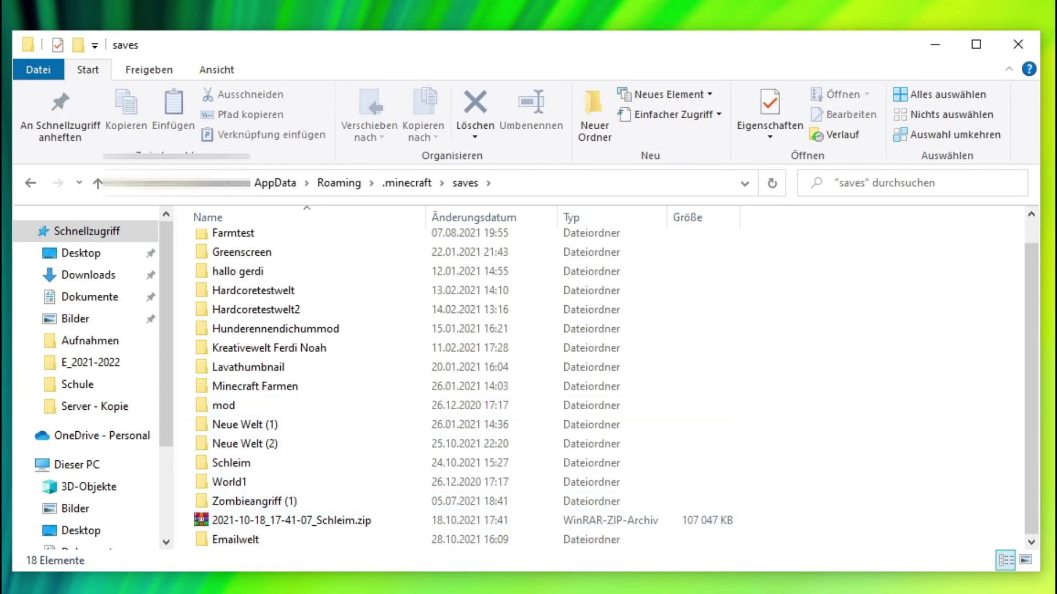
# Step: Switch to Minecraft, reload the single-player world list and start the restored world Emailwelt, then return to the saves folder in File Explorer
pyautogui.hotkey('alt', 'Tab')
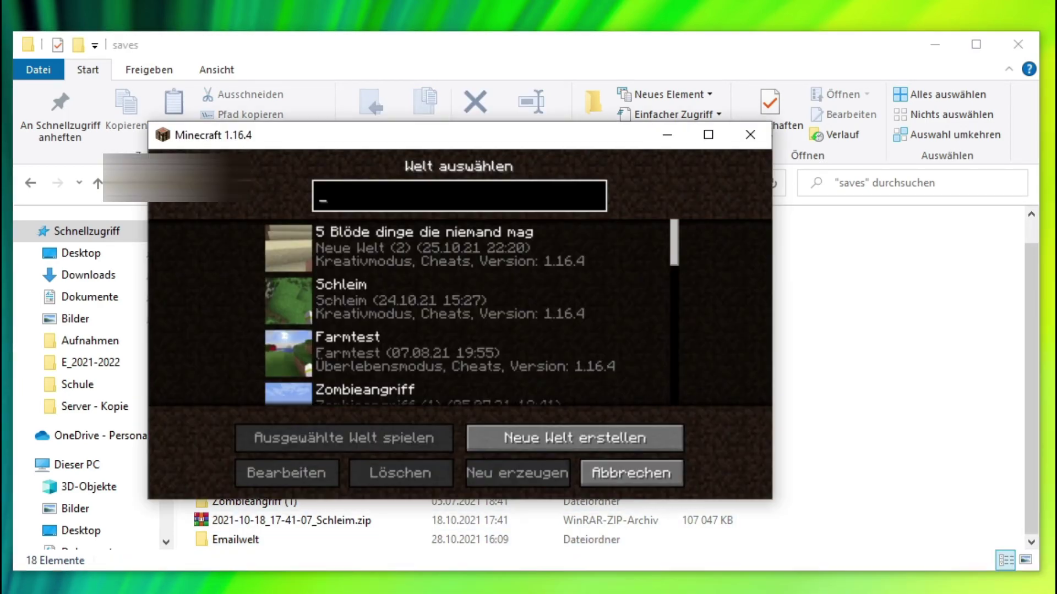
pyautogui.click(638, 460)
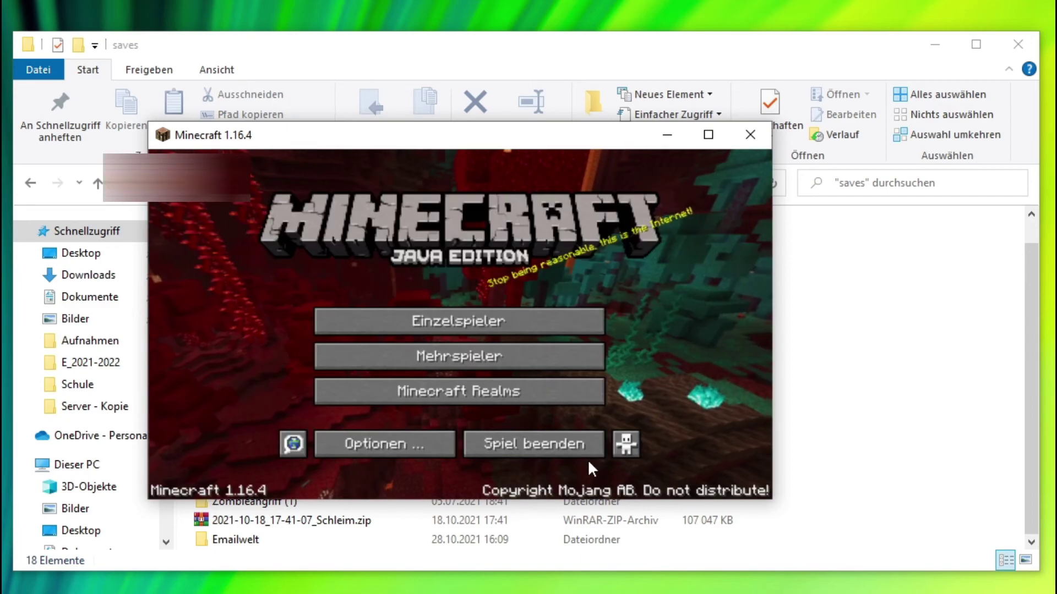
pyautogui.click(501, 323)
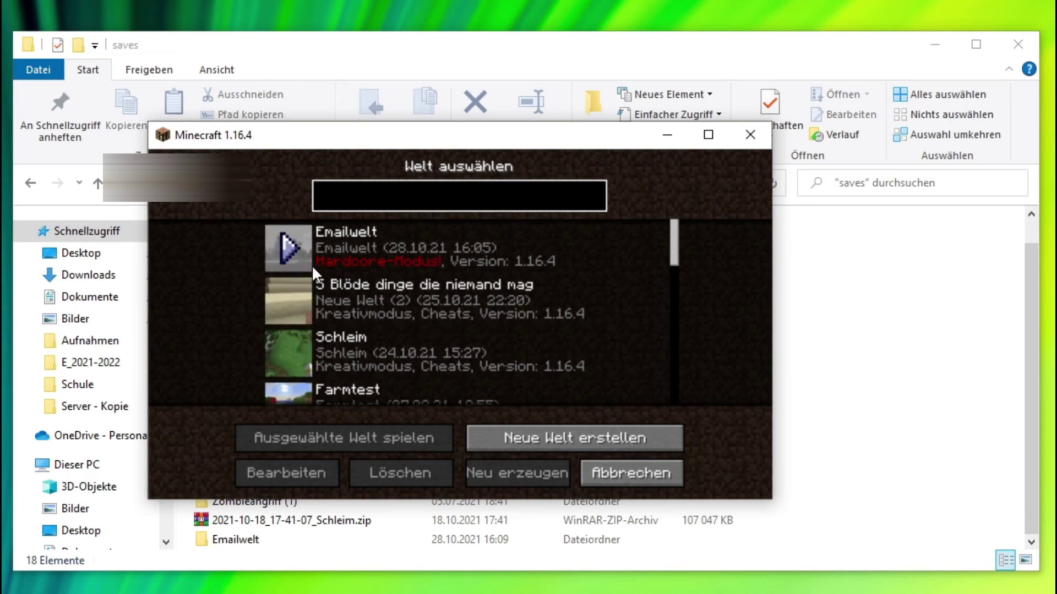
pyautogui.click(288, 249)
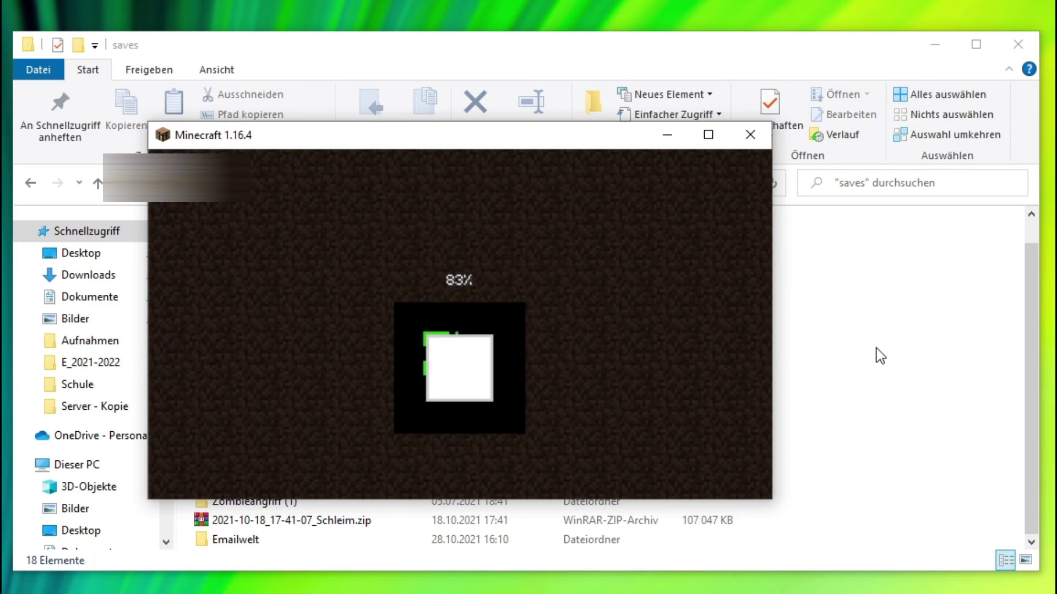
pyautogui.click(862, 378)
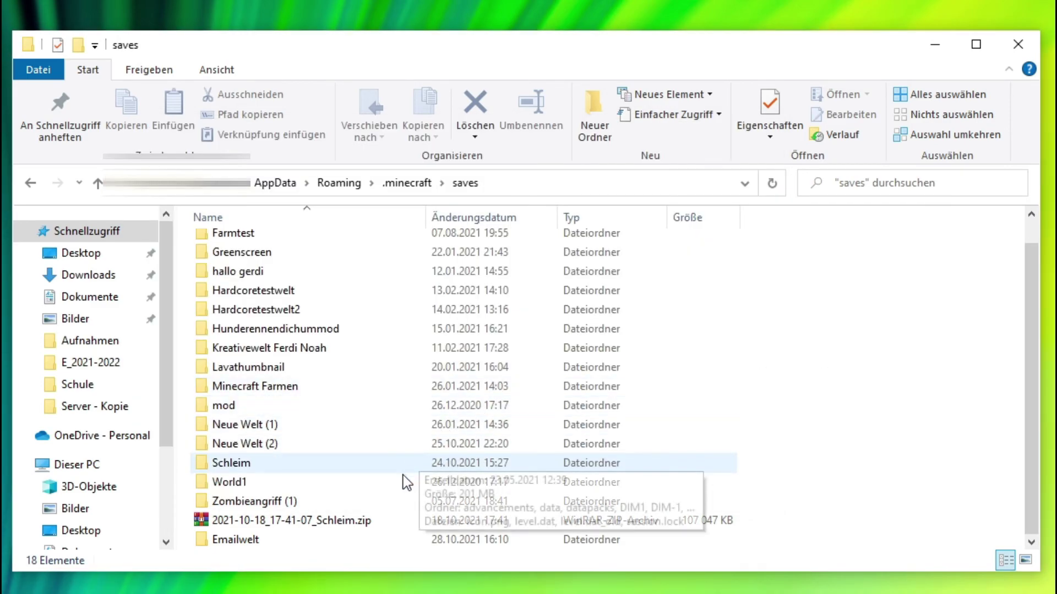